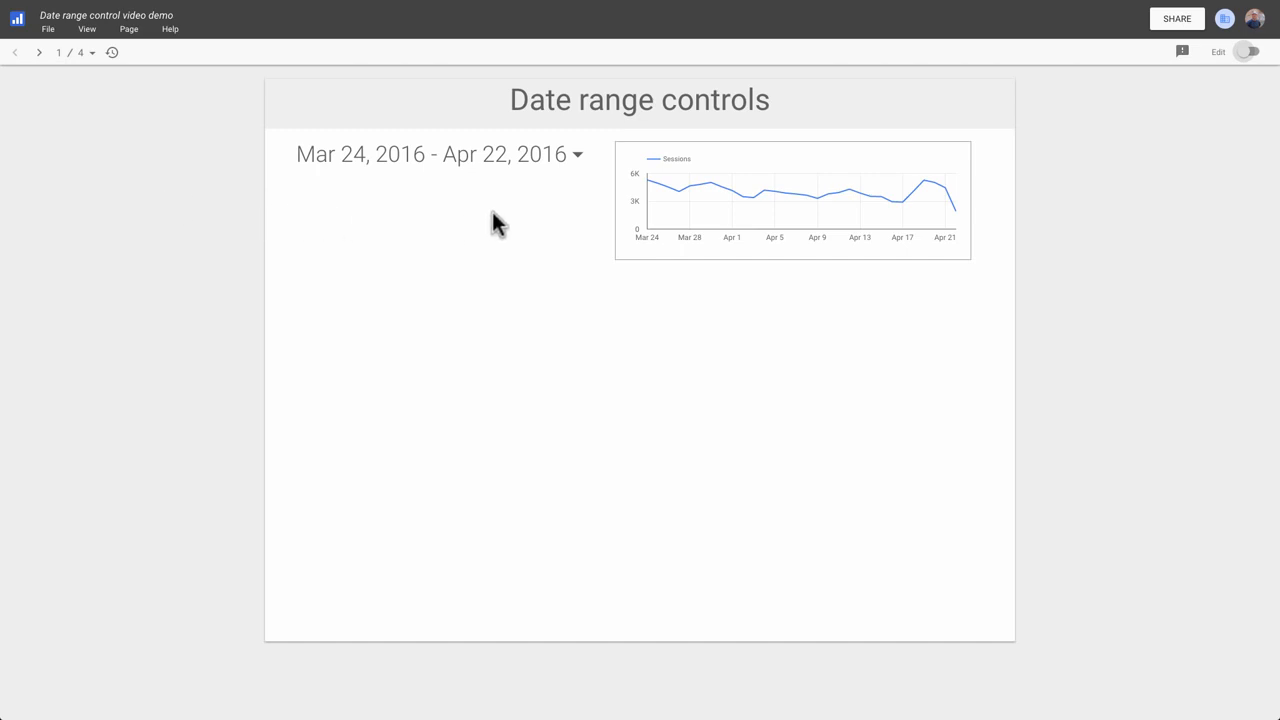
Set the date range control to Last 7 days (include today) and apply it.
left_click(578, 158)
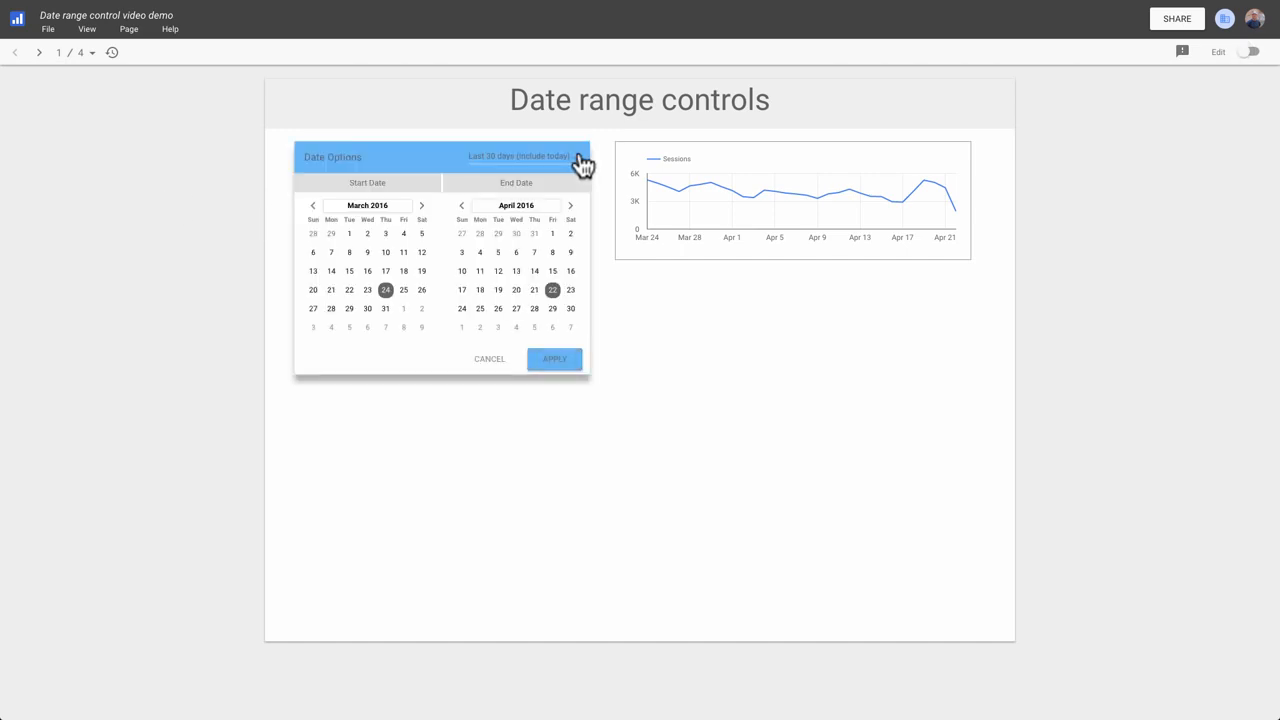
left_click(578, 160)
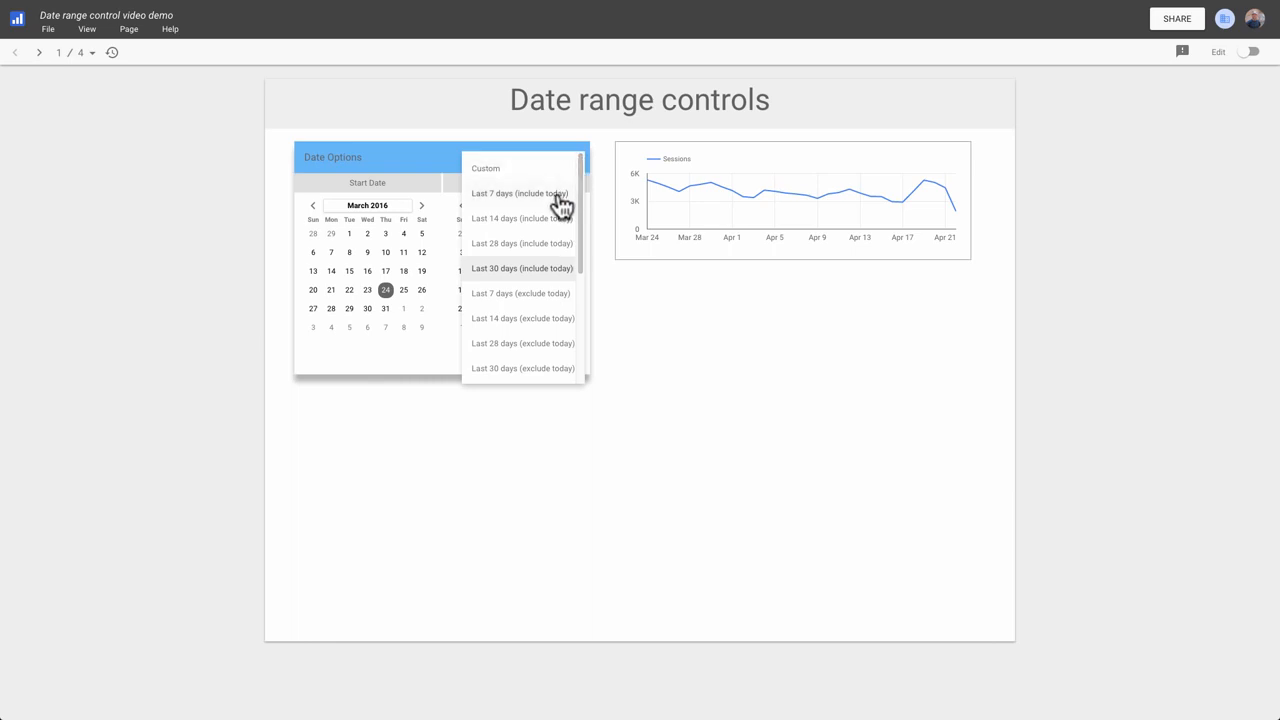
left_click(560, 197)
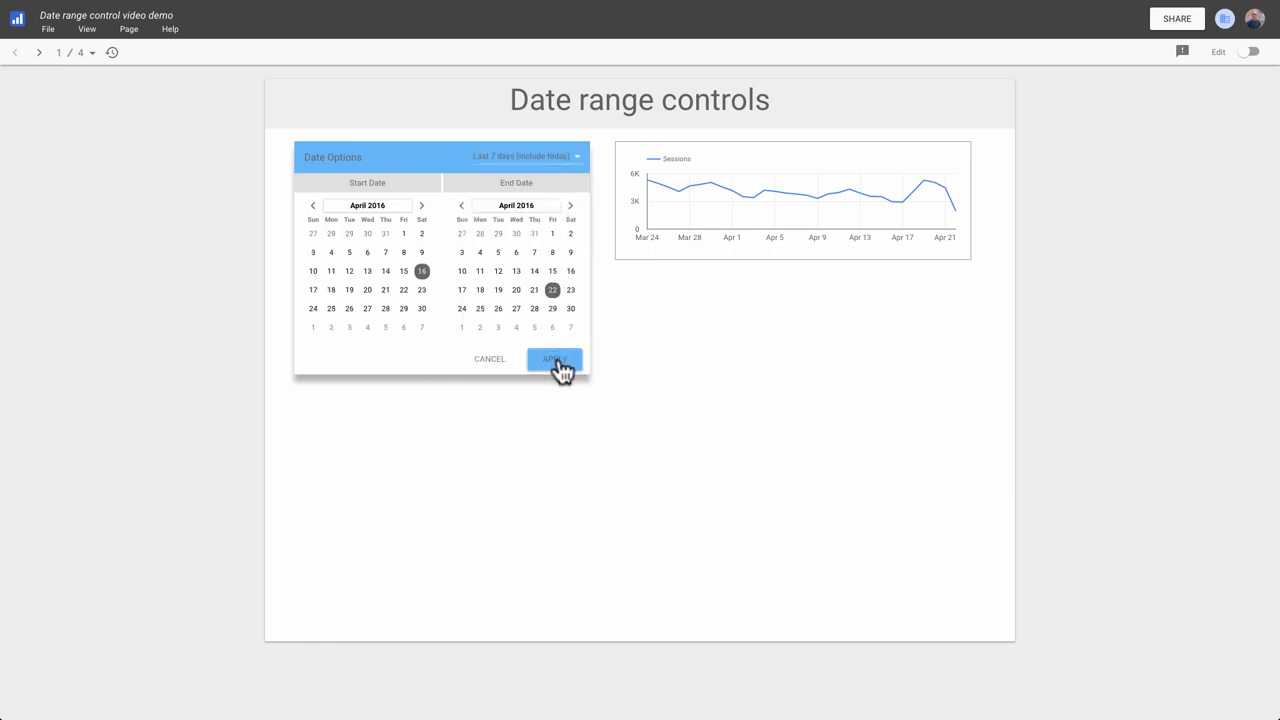
left_click(557, 361)
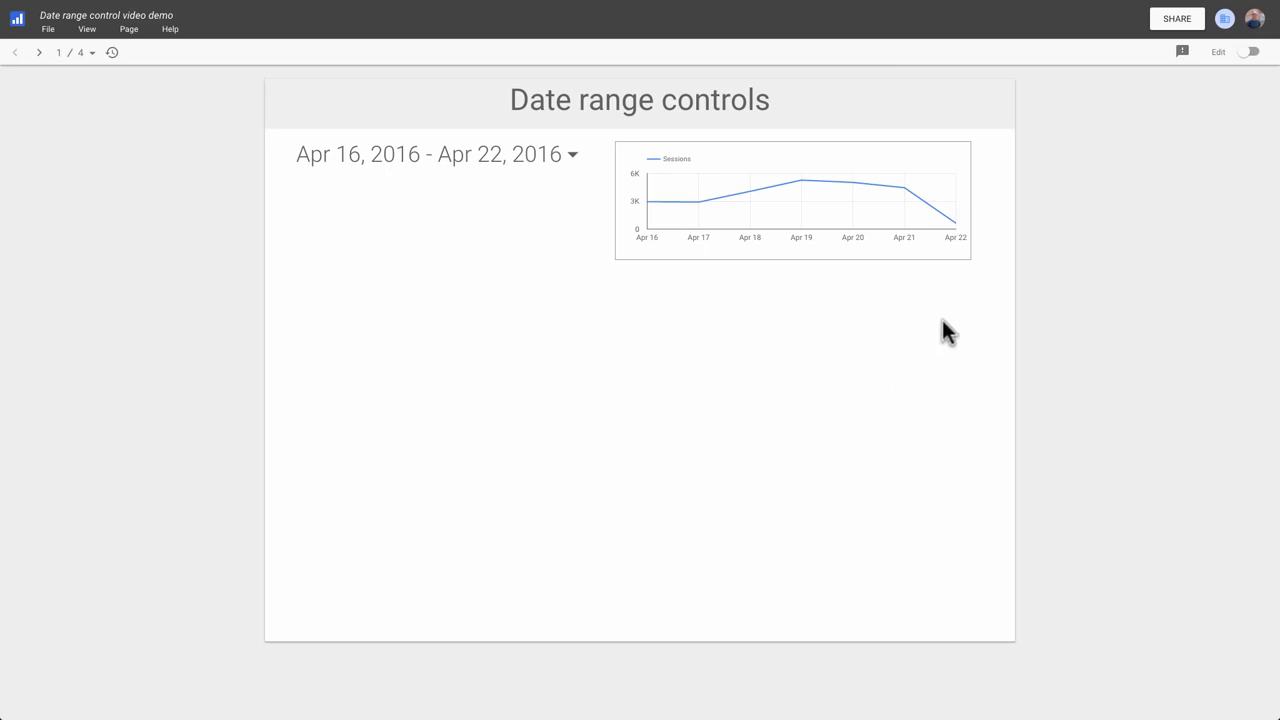
Switch the report to edit mode and delete the date range control.
left_click(1251, 52)
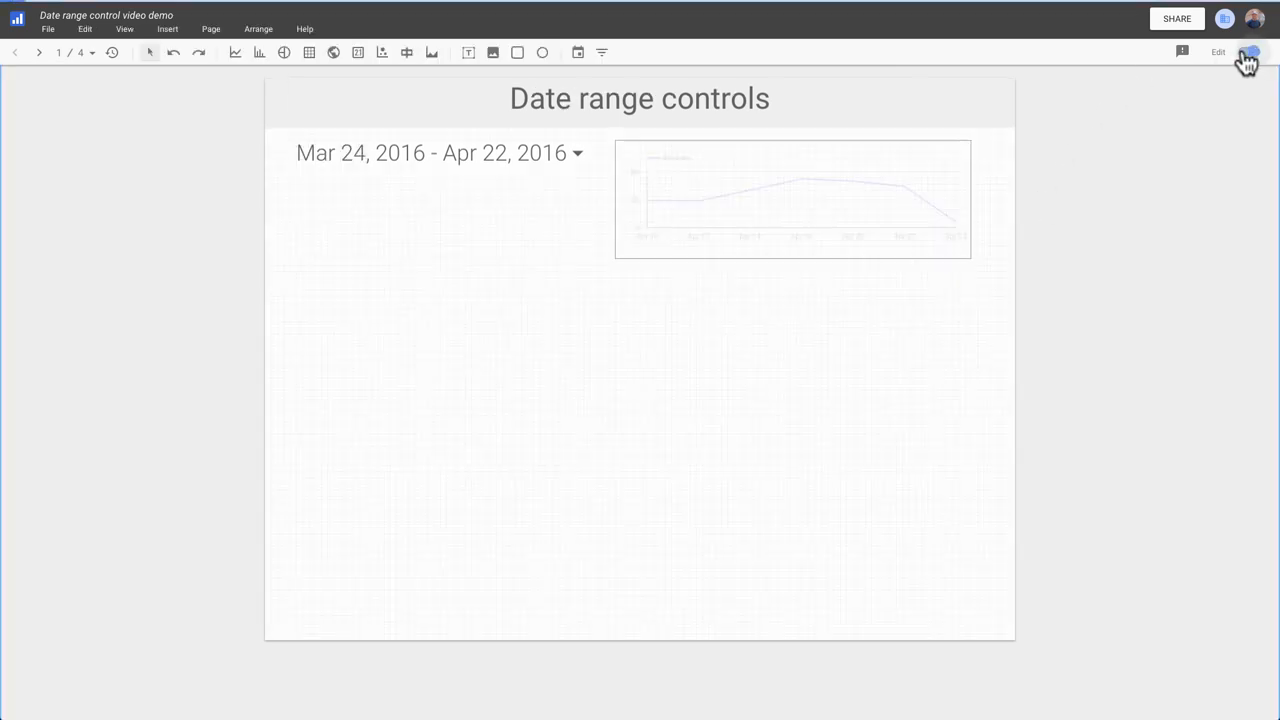
left_click(295, 161)
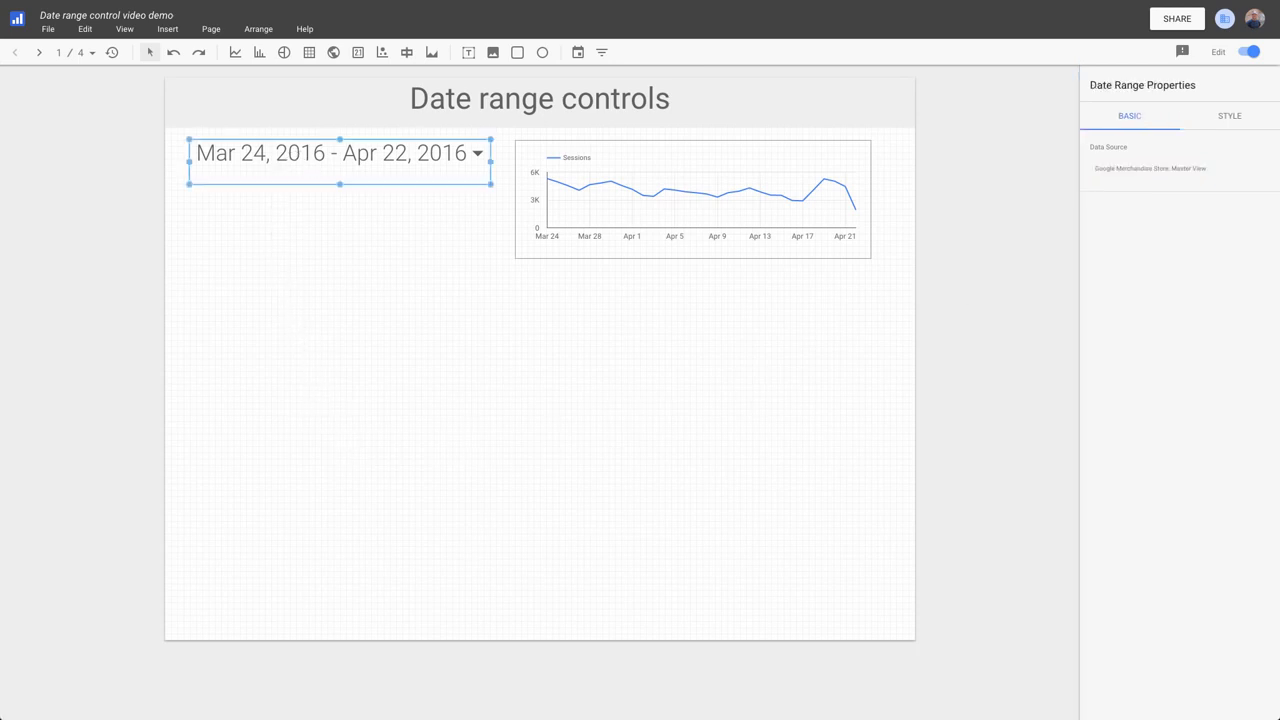
key("Delete")
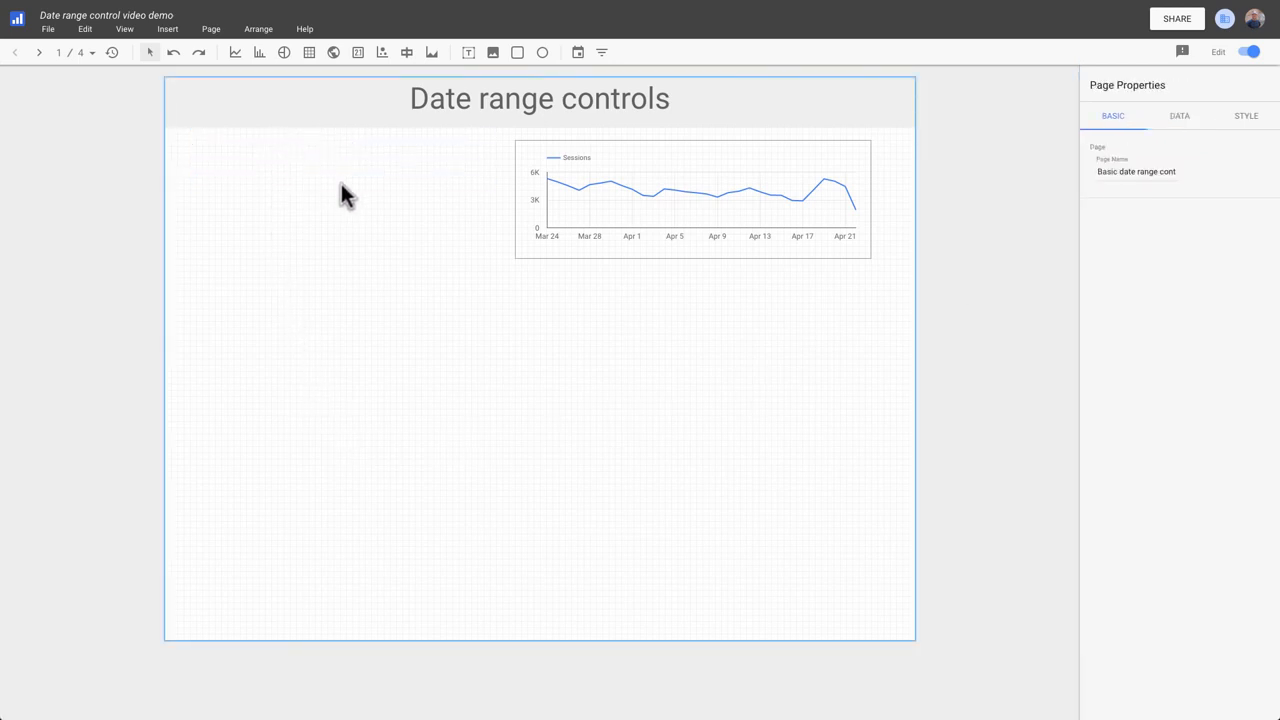
Draw a new date range control to the left of the chart and review its style options.
left_click(577, 53)
left_click_drag(192, 148, 495, 187)
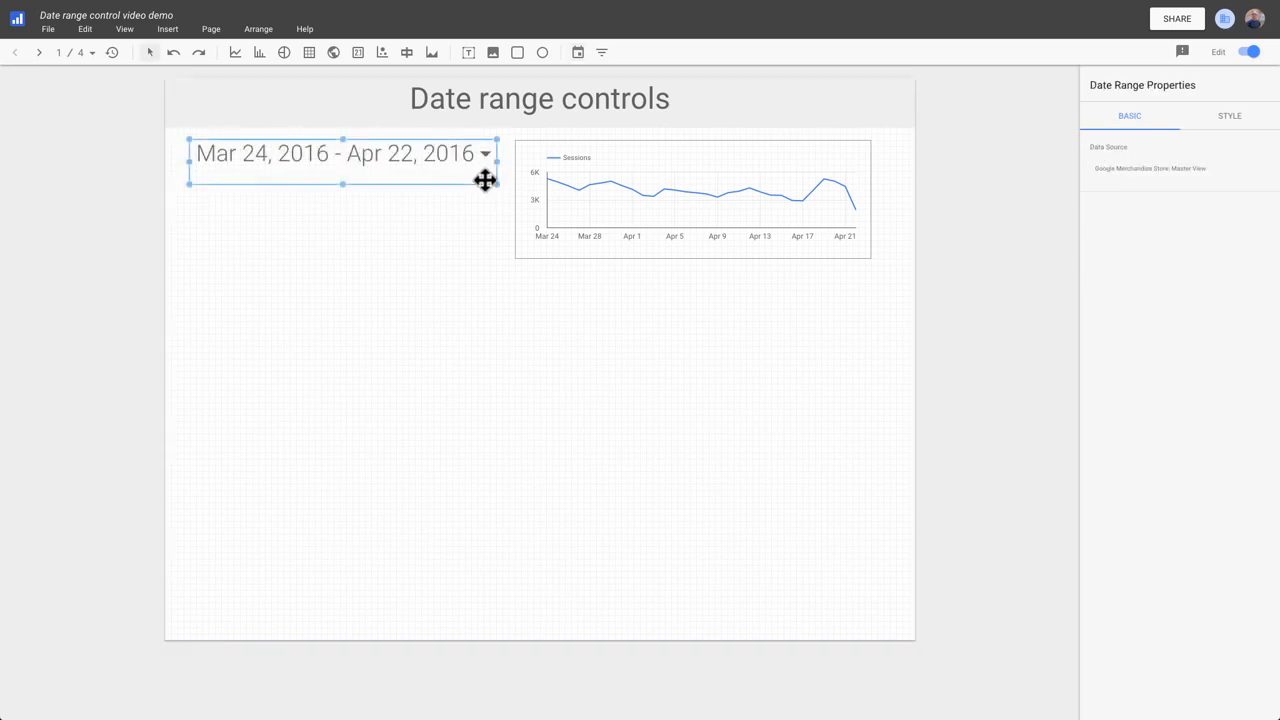
left_click(1229, 122)
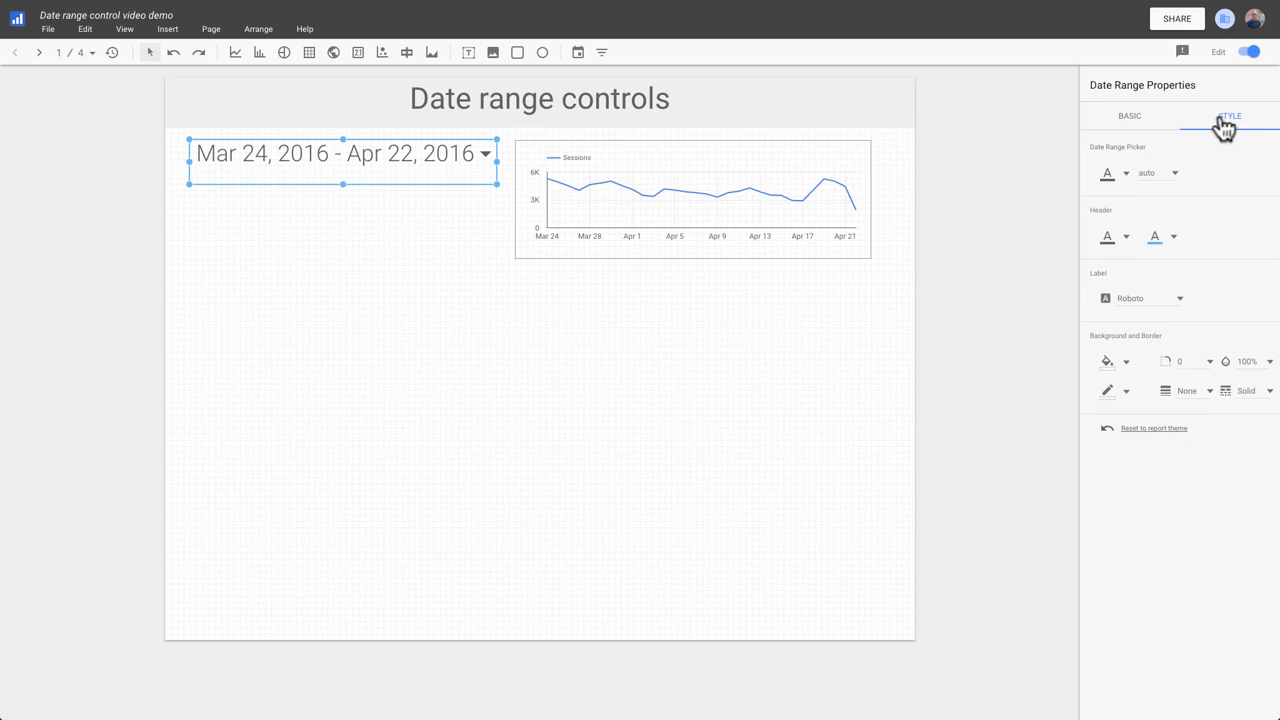
Set the report's default date range to Last 7 days (include today).
left_click(1050, 128)
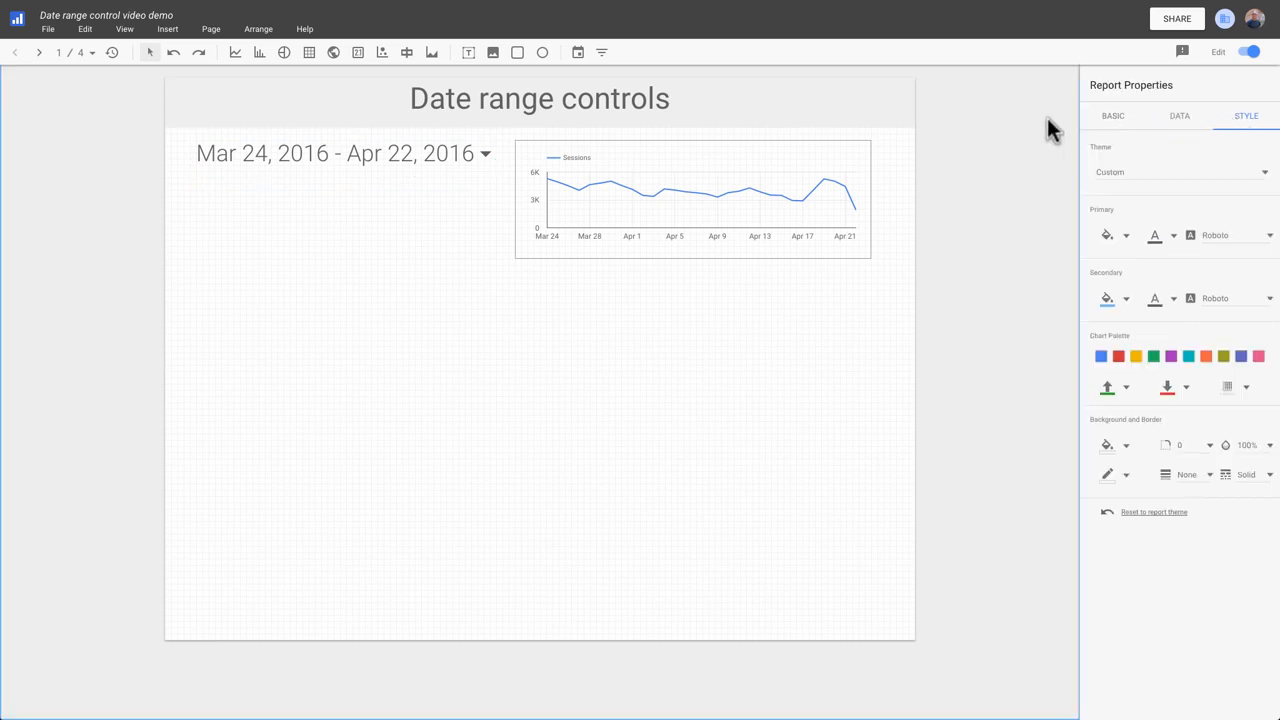
left_click(1181, 122)
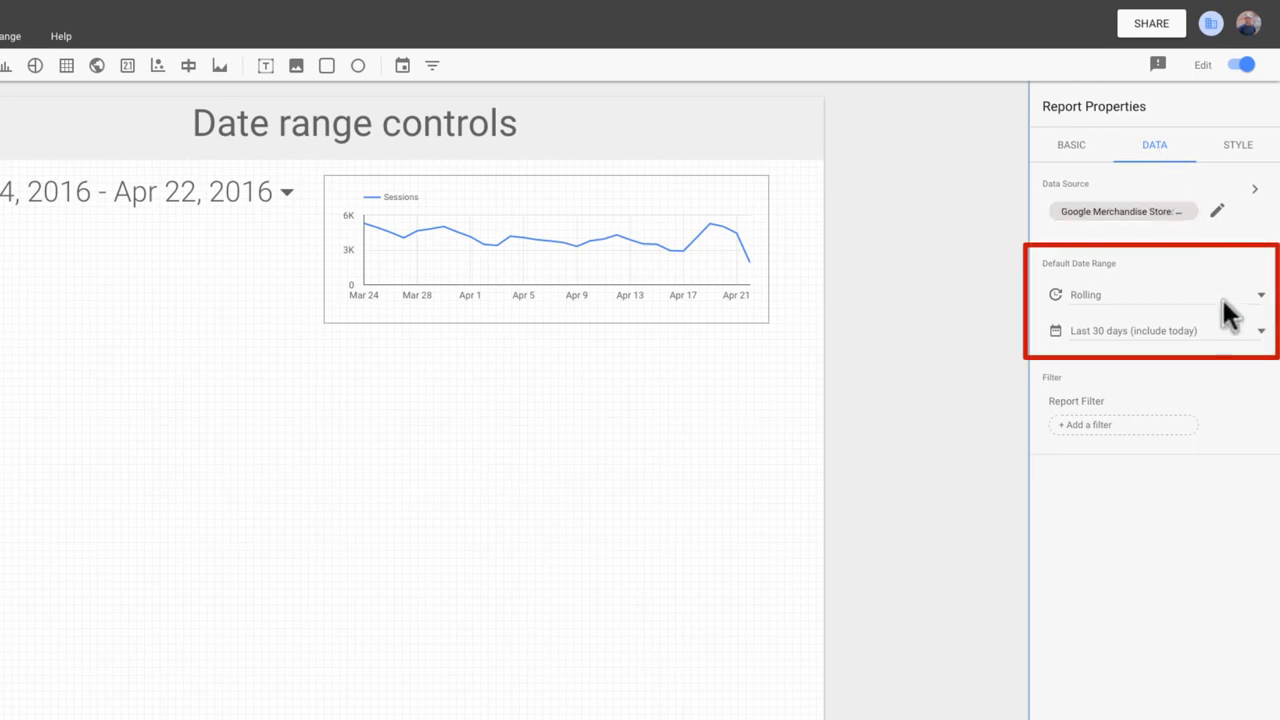
left_click(1262, 340)
left_click(1180, 220)
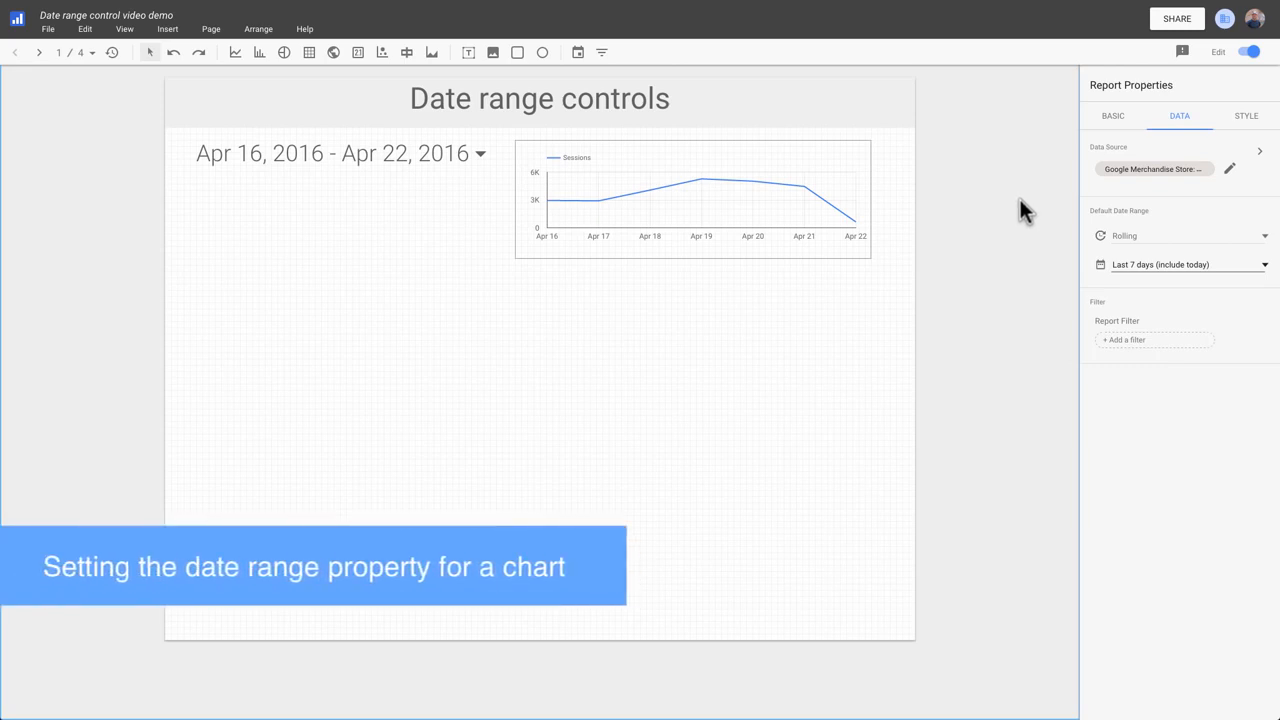
Copy and paste the time series chart, placing the copy below the original.
left_click(816, 178)
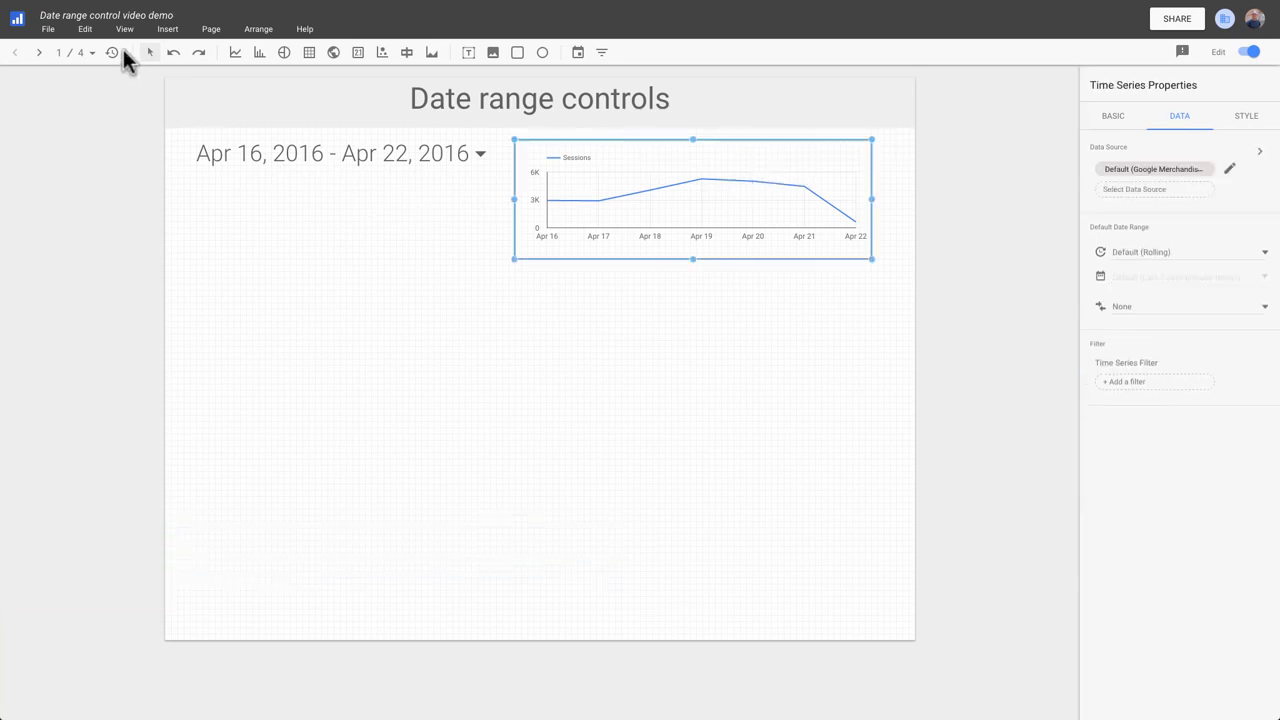
left_click(86, 31)
left_click(109, 122)
left_click(91, 31)
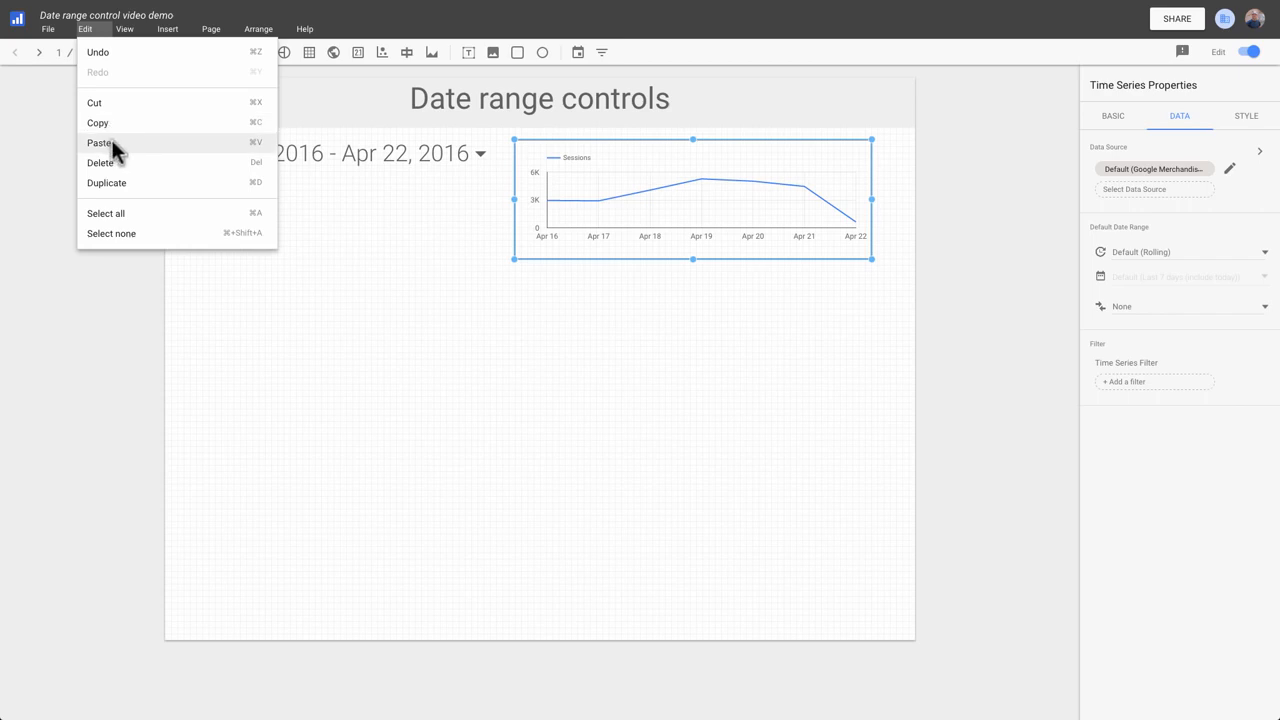
left_click(112, 140)
left_click_drag(646, 223, 633, 350)
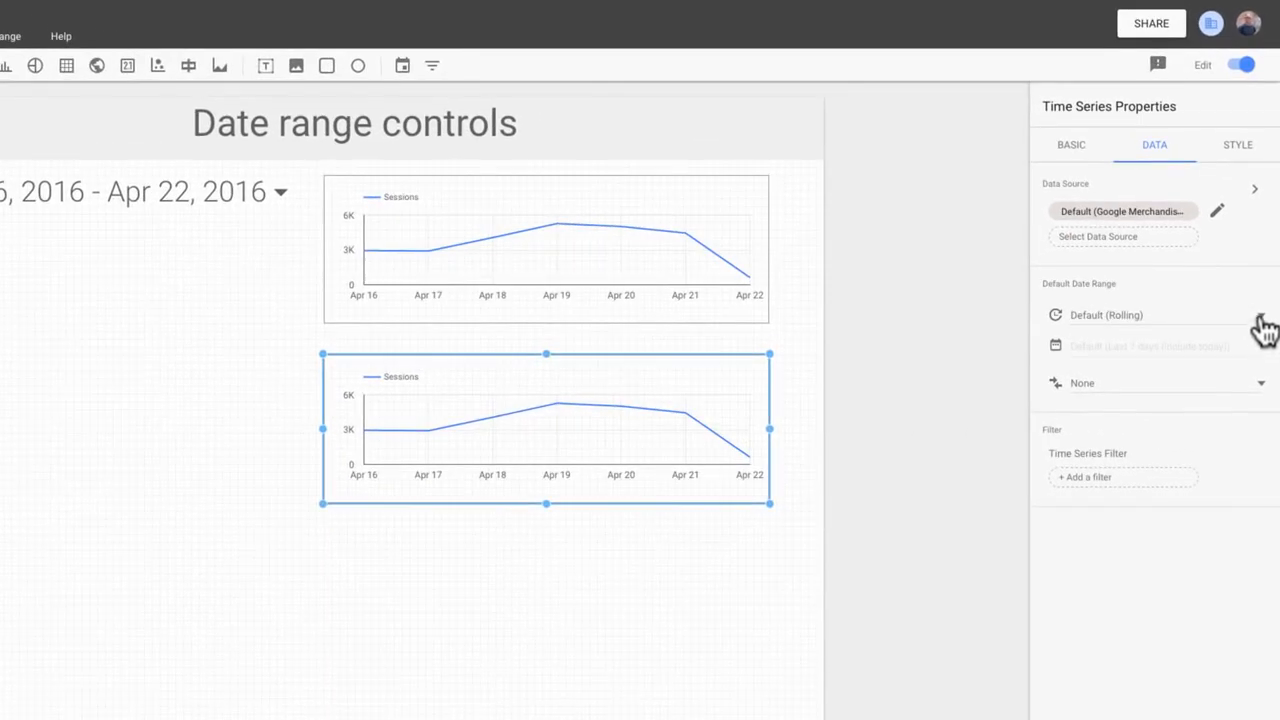
Set the copied chart's default date range to Fixed with Last quarter and apply it.
left_click(1265, 328)
left_click(1091, 249)
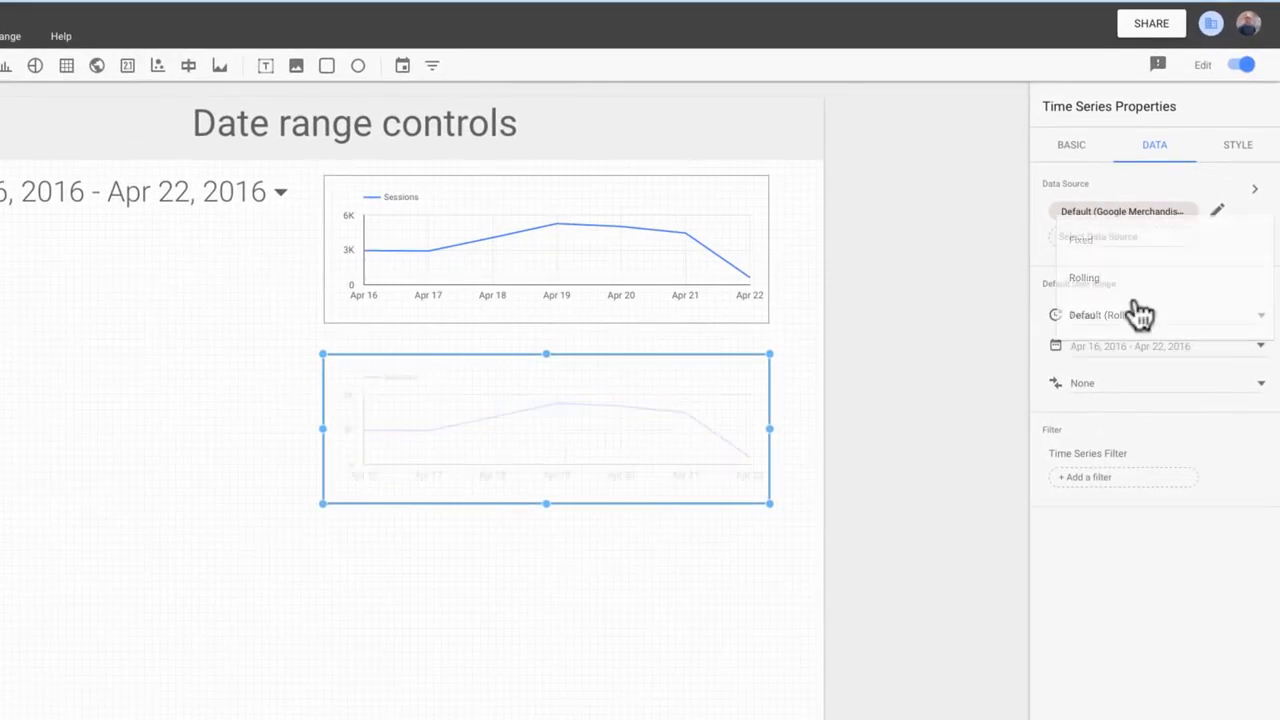
left_click(1260, 346)
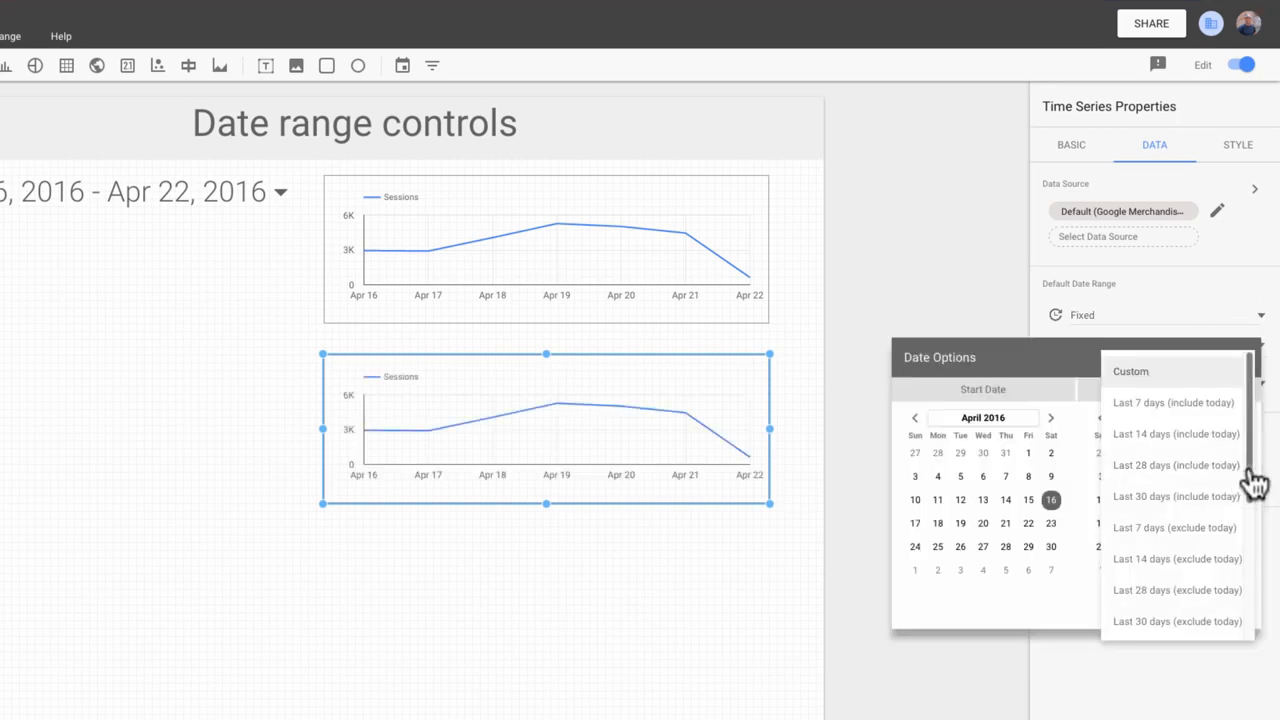
left_click_drag(1255, 485, 1249, 631)
left_click(1157, 621)
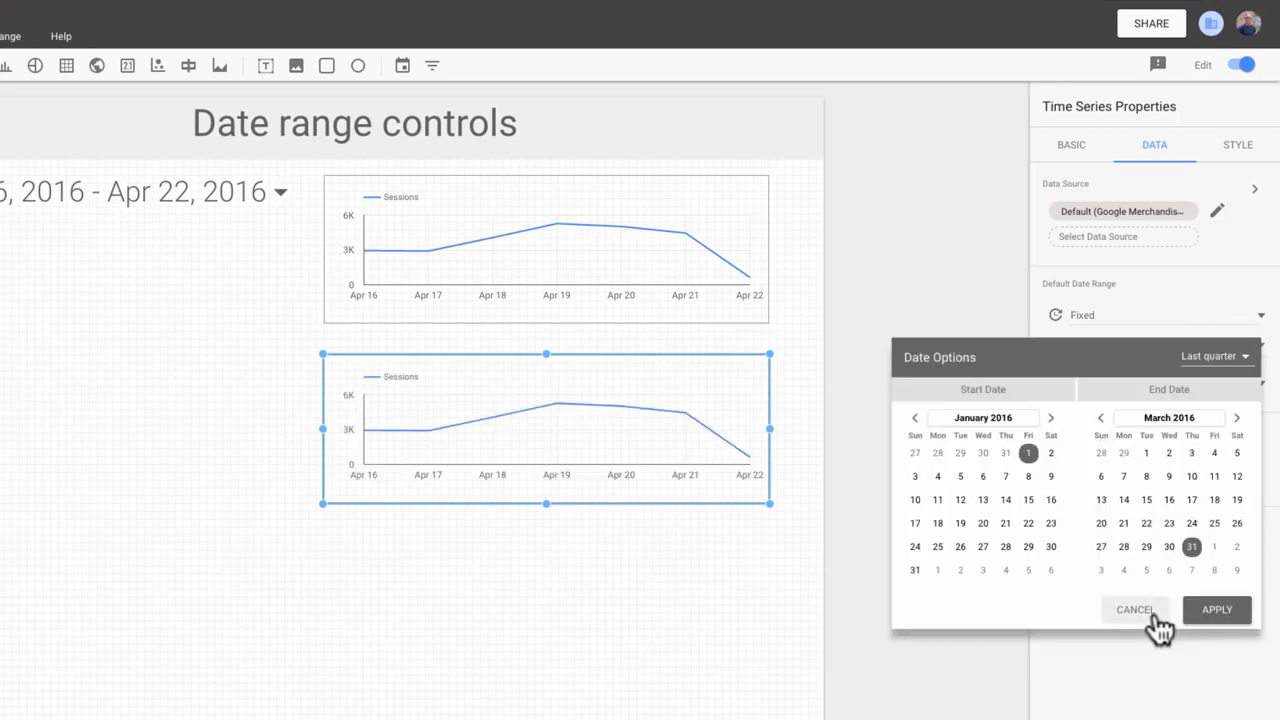
left_click(1220, 617)
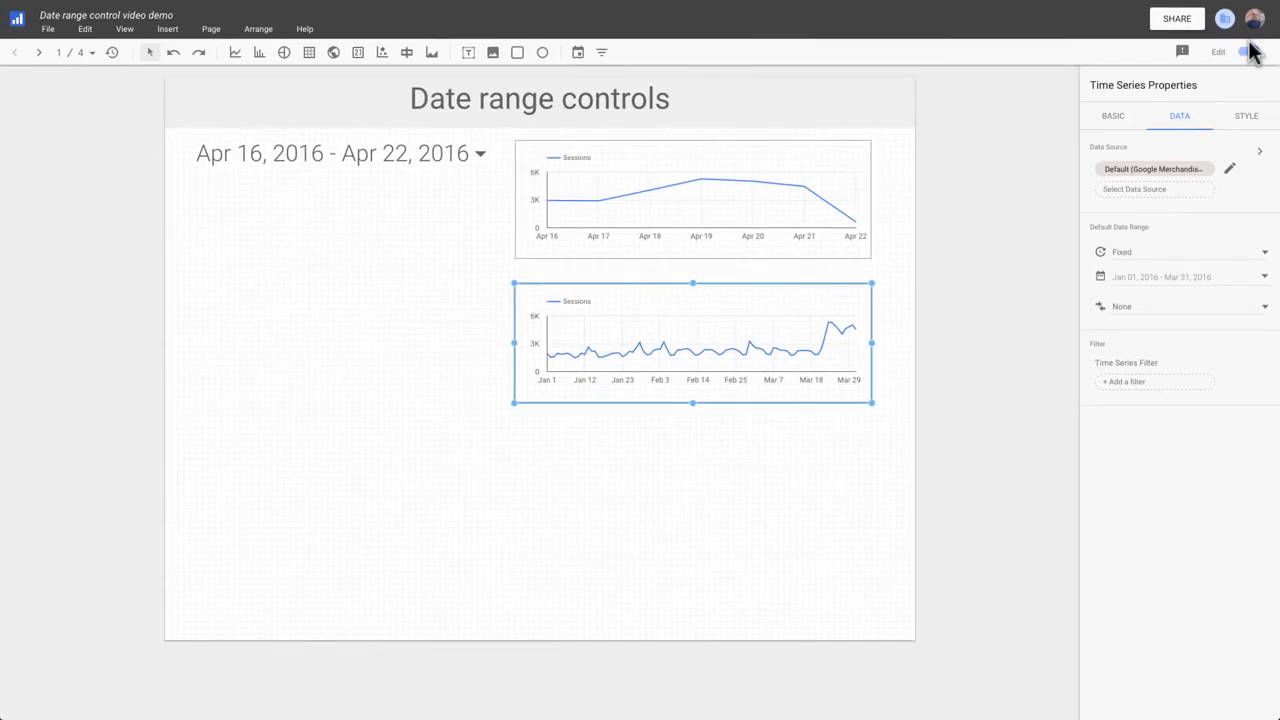
Switch to view mode and set the date range control to Last 30 days (exclude today).
left_click(1250, 53)
left_click(583, 158)
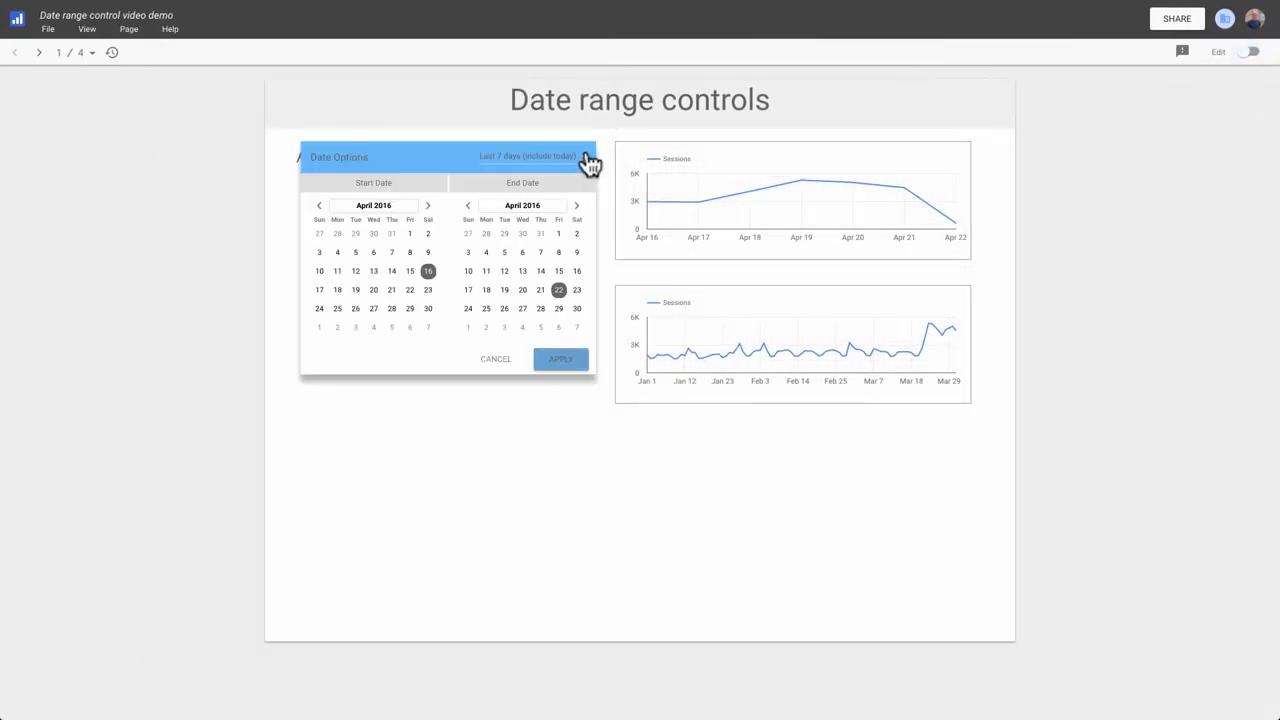
left_click(586, 162)
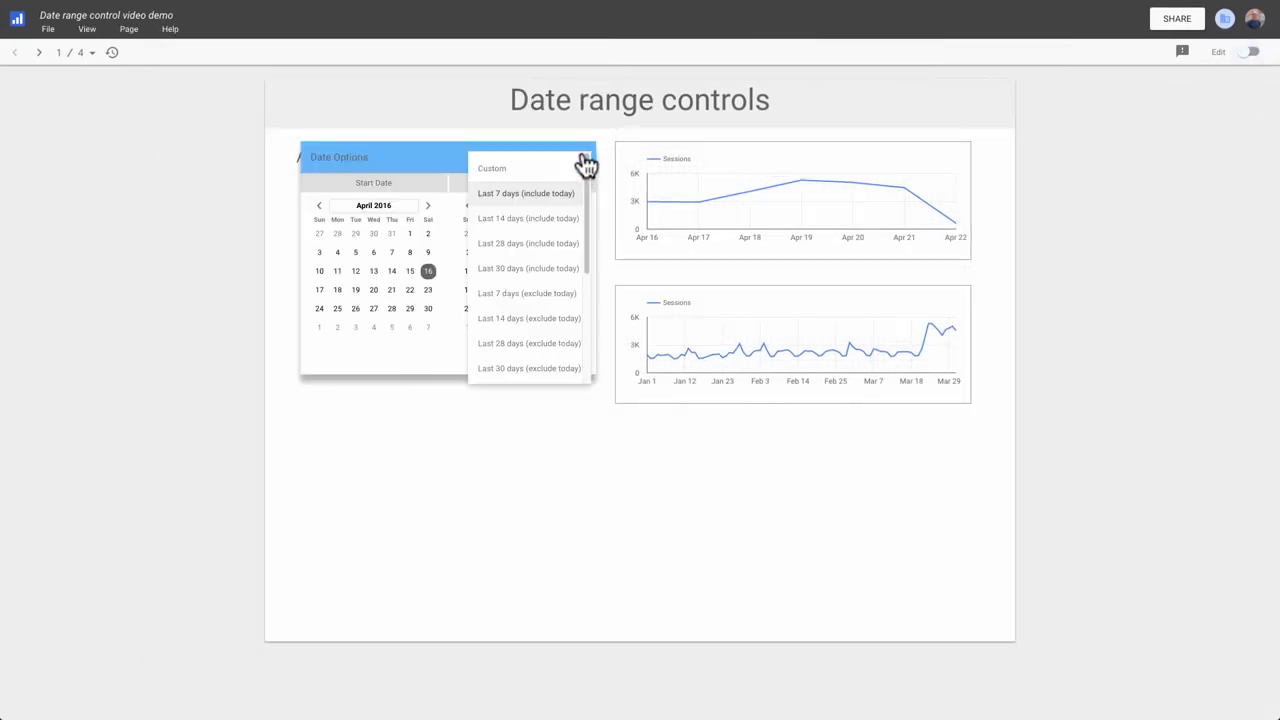
left_click(552, 368)
left_click(558, 360)
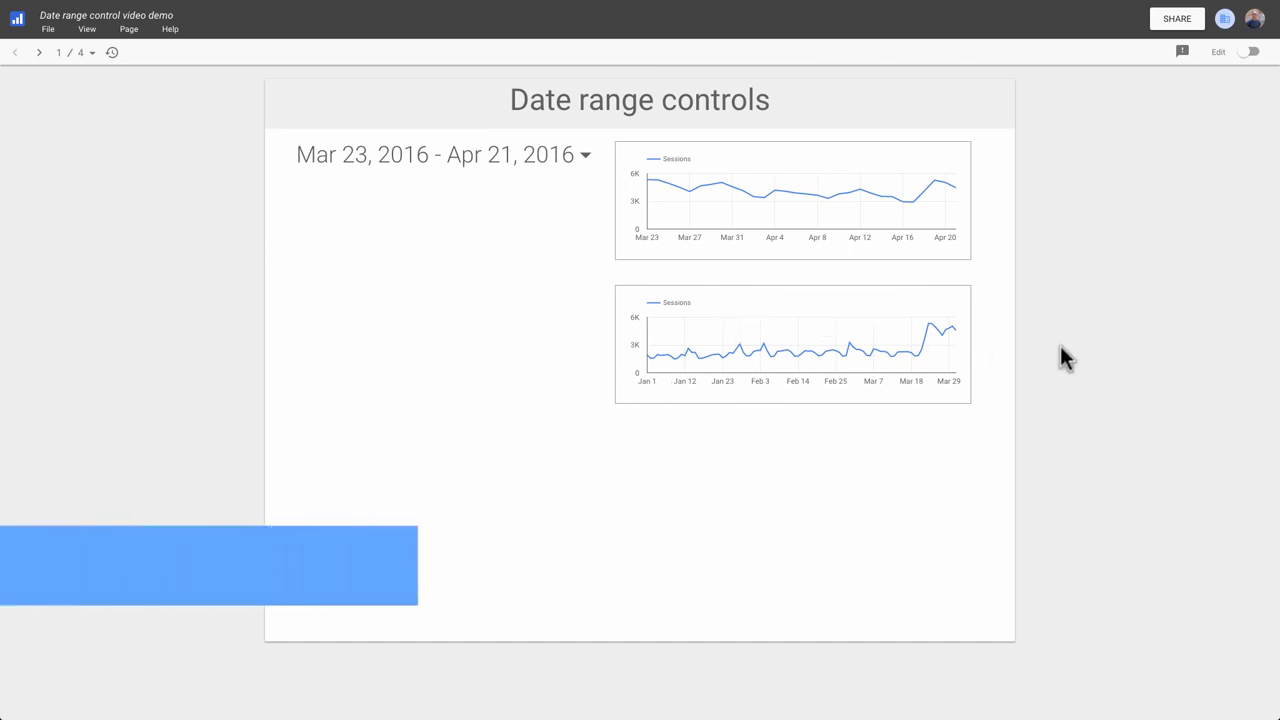
Switch back to edit mode and delete the lower chart.
left_click(1247, 54)
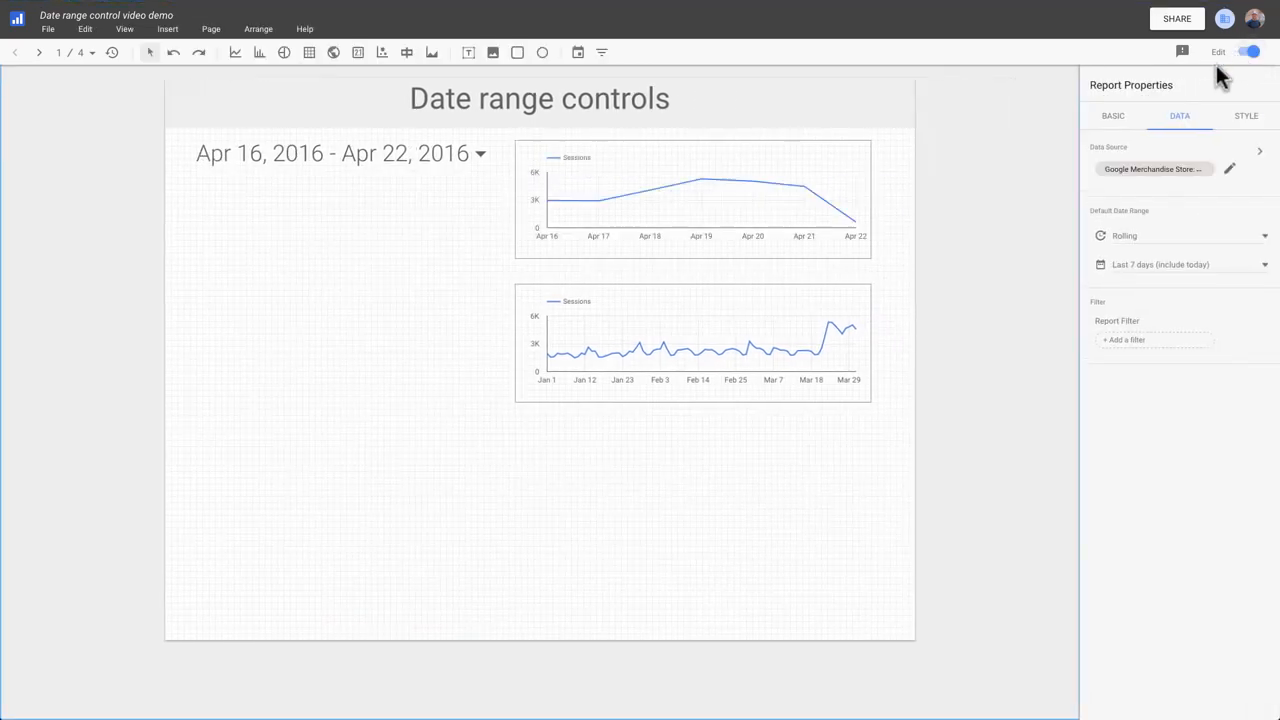
left_click(800, 306)
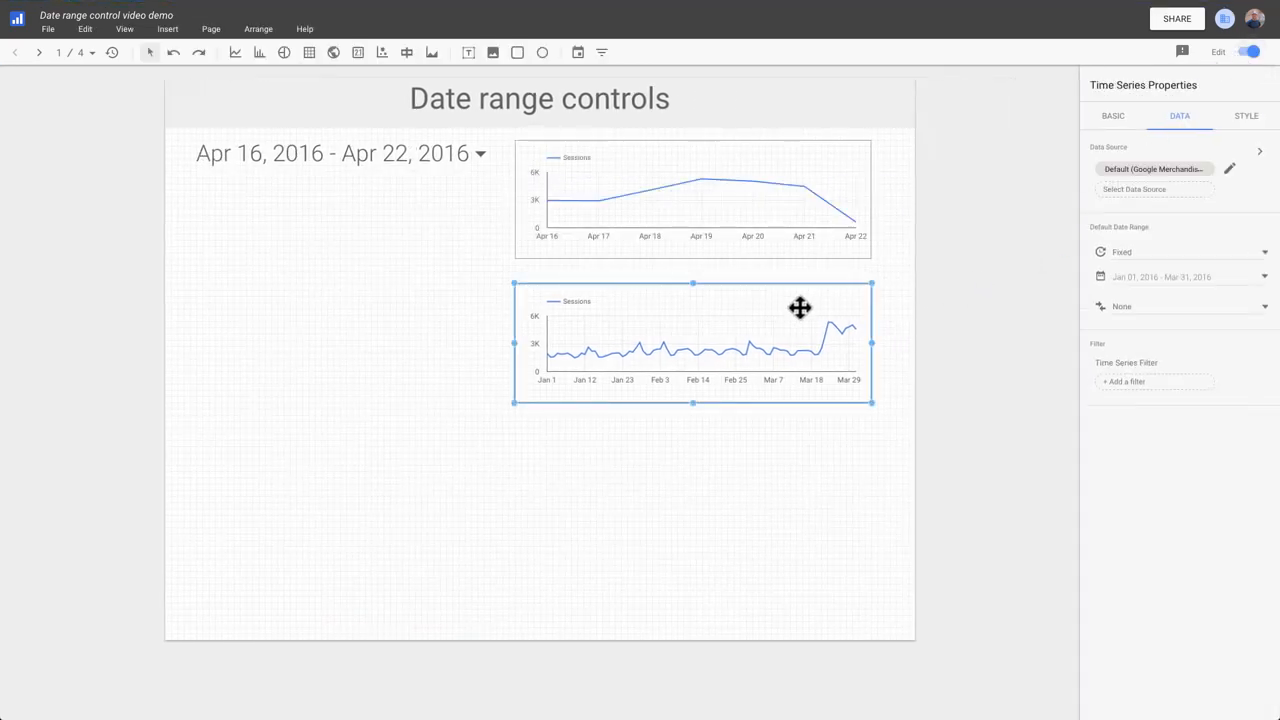
key("Delete")
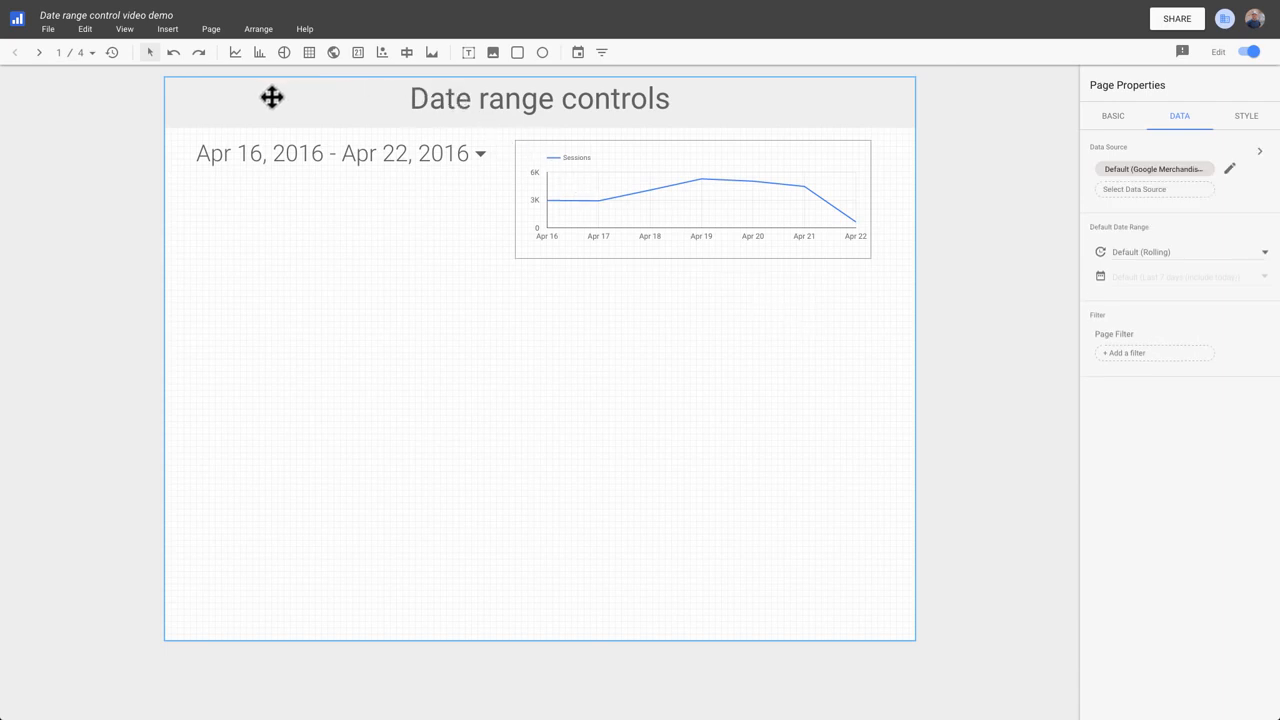
Draw a new time series chart below the existing chart and open its data settings.
left_click(235, 52)
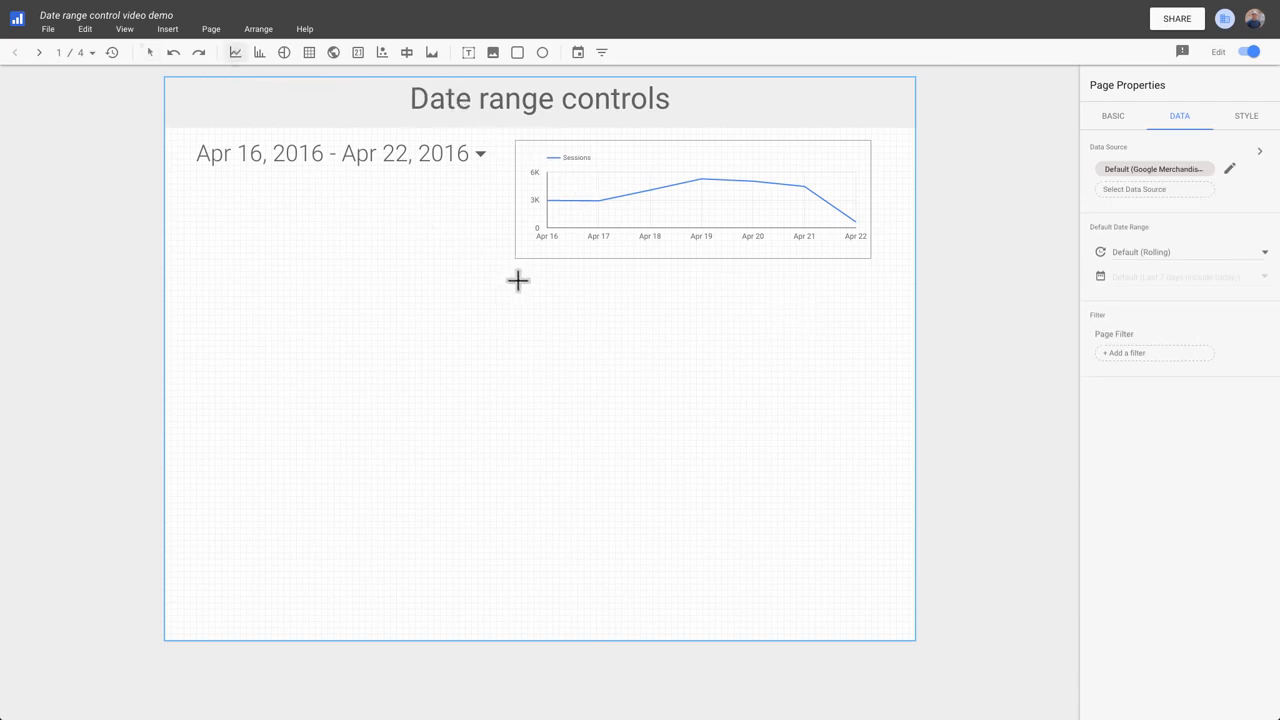
left_click_drag(517, 279, 873, 406)
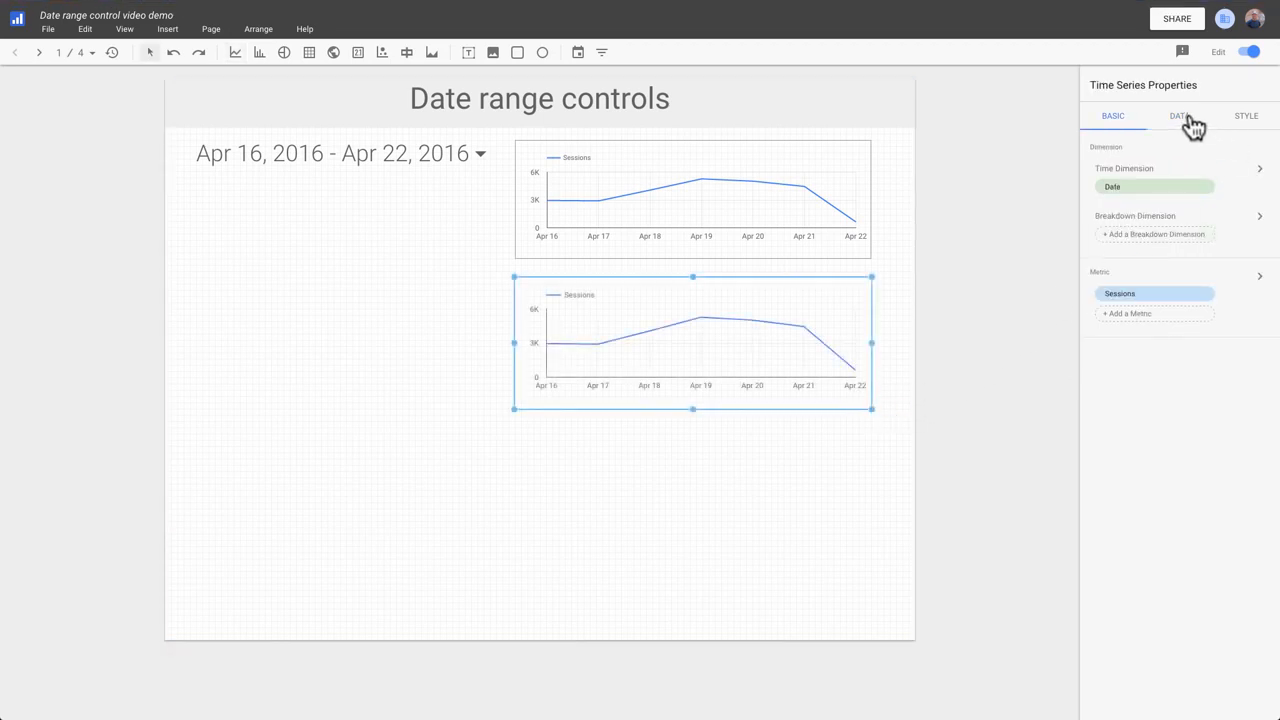
left_click(1188, 121)
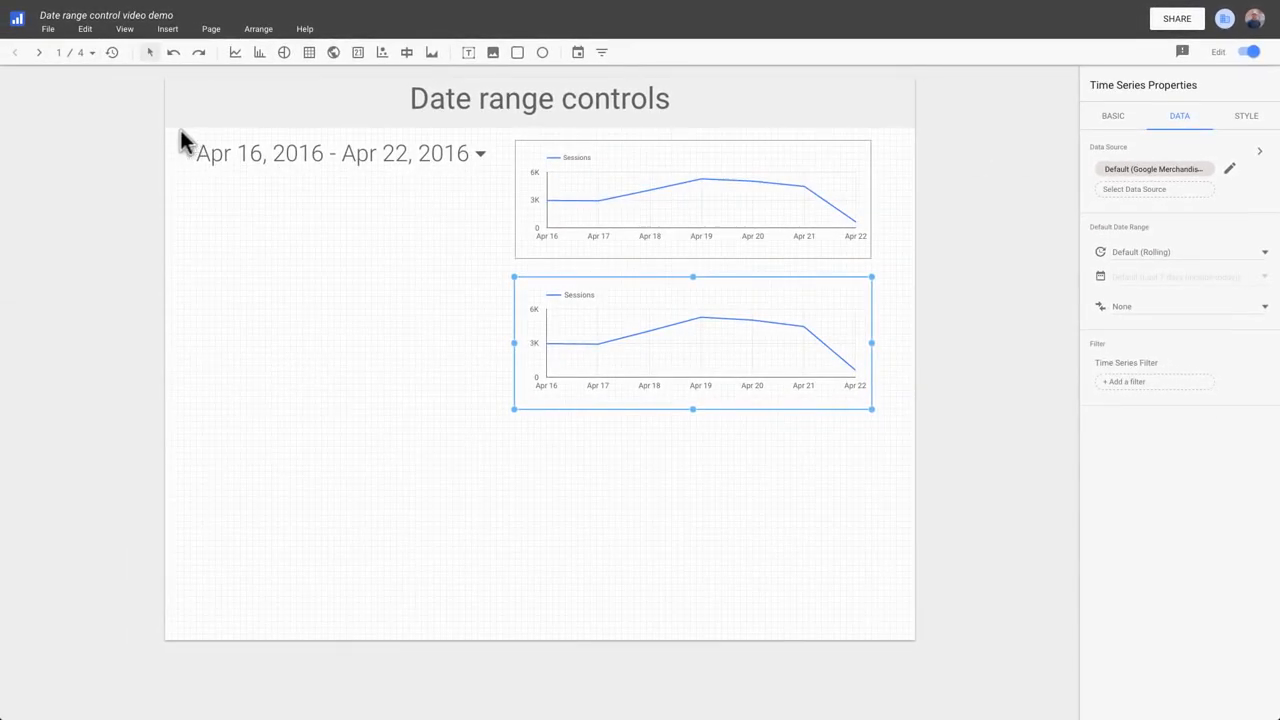
Group the date range control with the upper chart.
left_click_drag(180, 136, 887, 271)
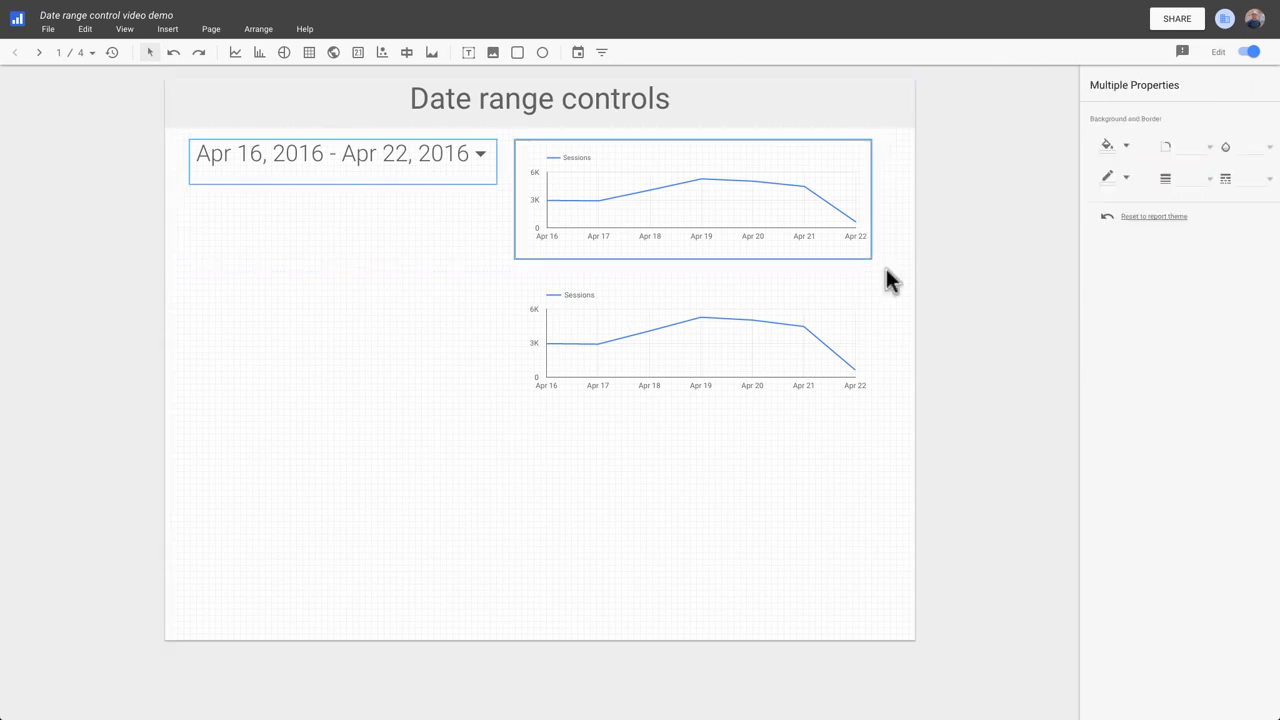
right_click(717, 201)
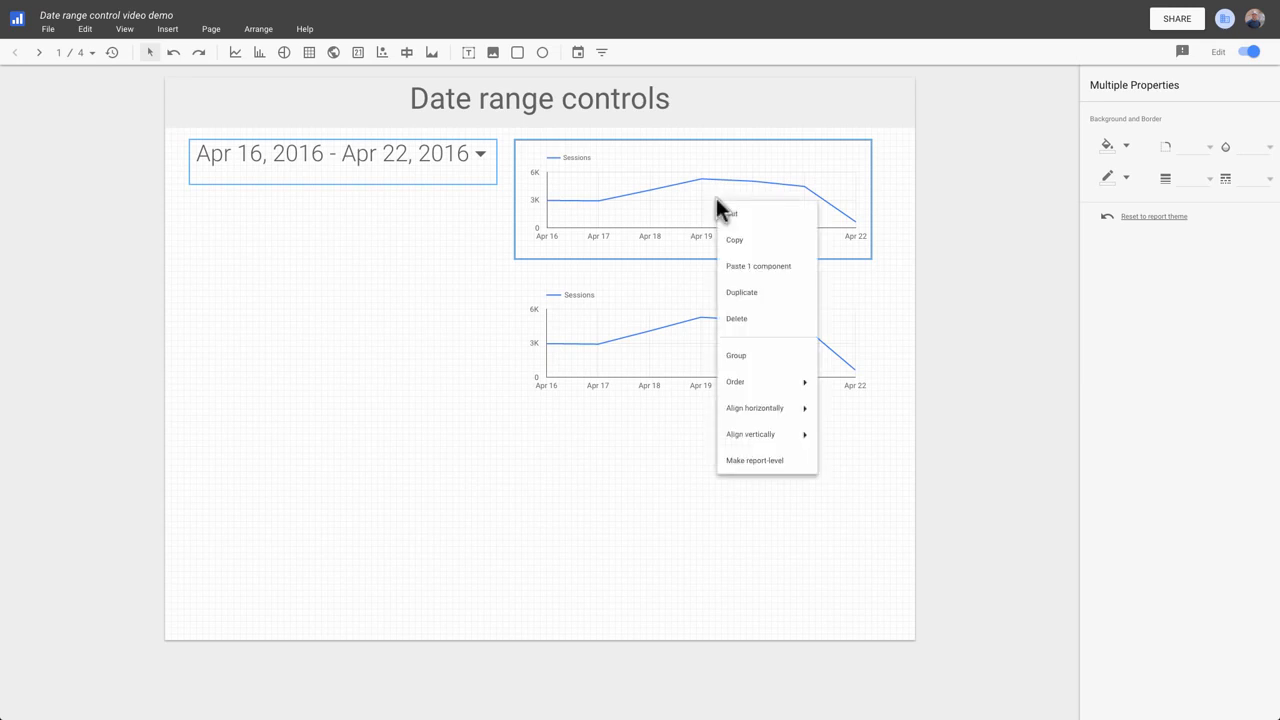
left_click(756, 356)
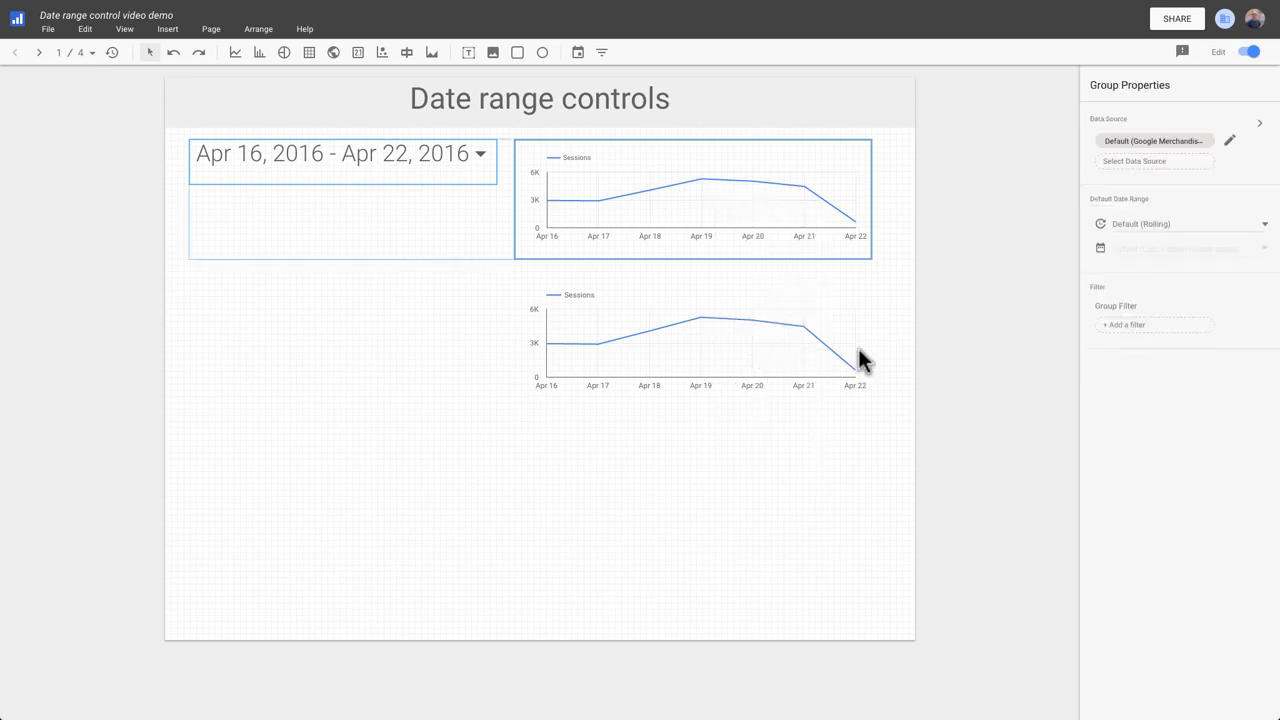
Switch to view mode and set the date range control to Last 30 days (exclude today).
left_click(1252, 52)
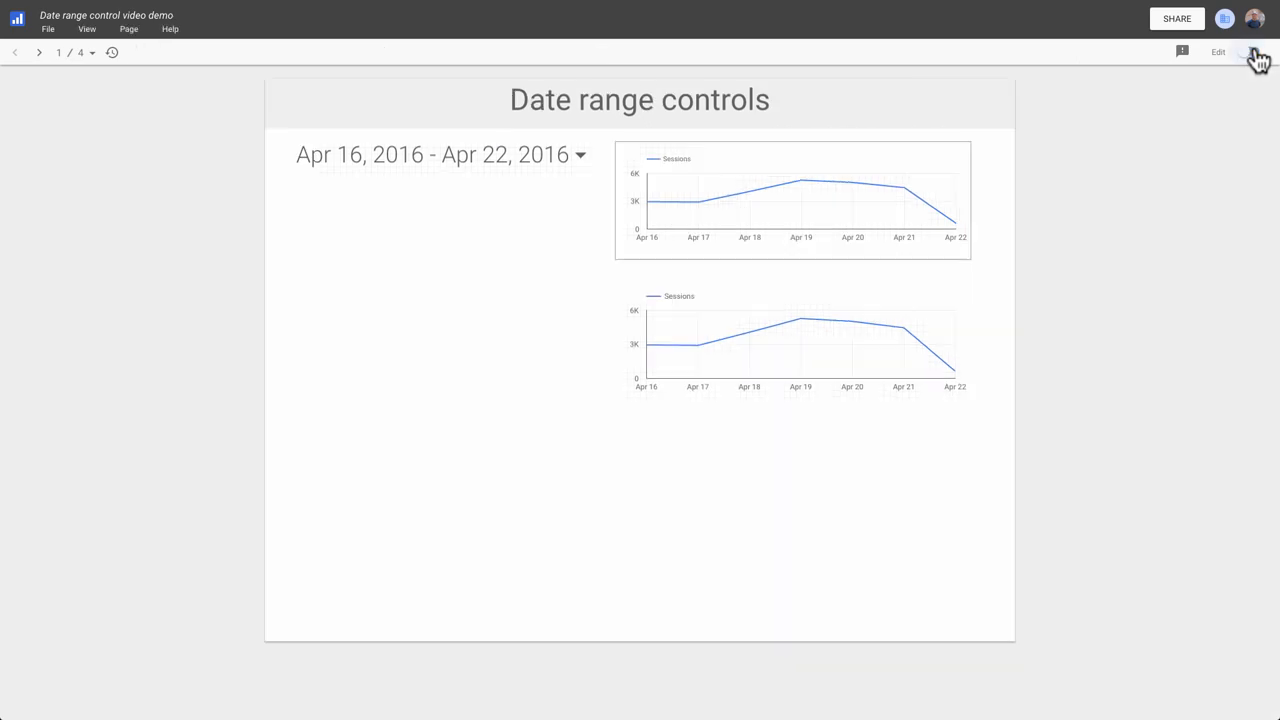
left_click(579, 160)
left_click(583, 166)
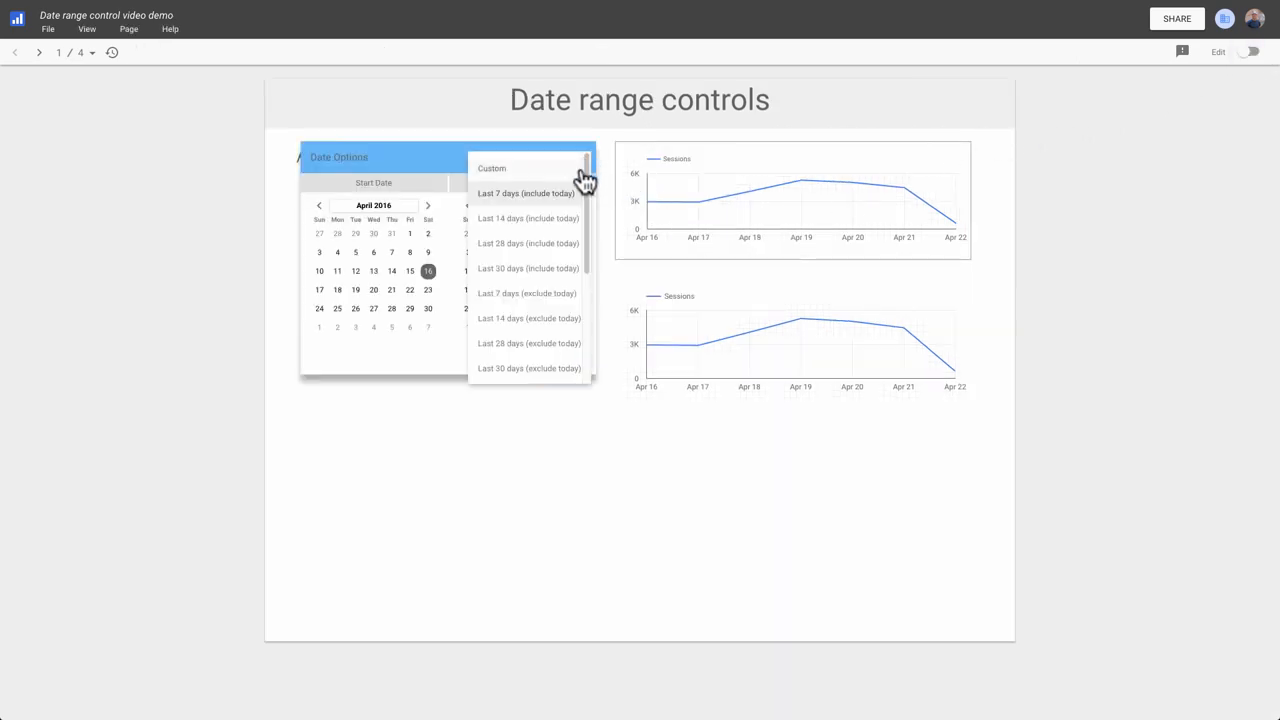
left_click(570, 370)
left_click(572, 370)
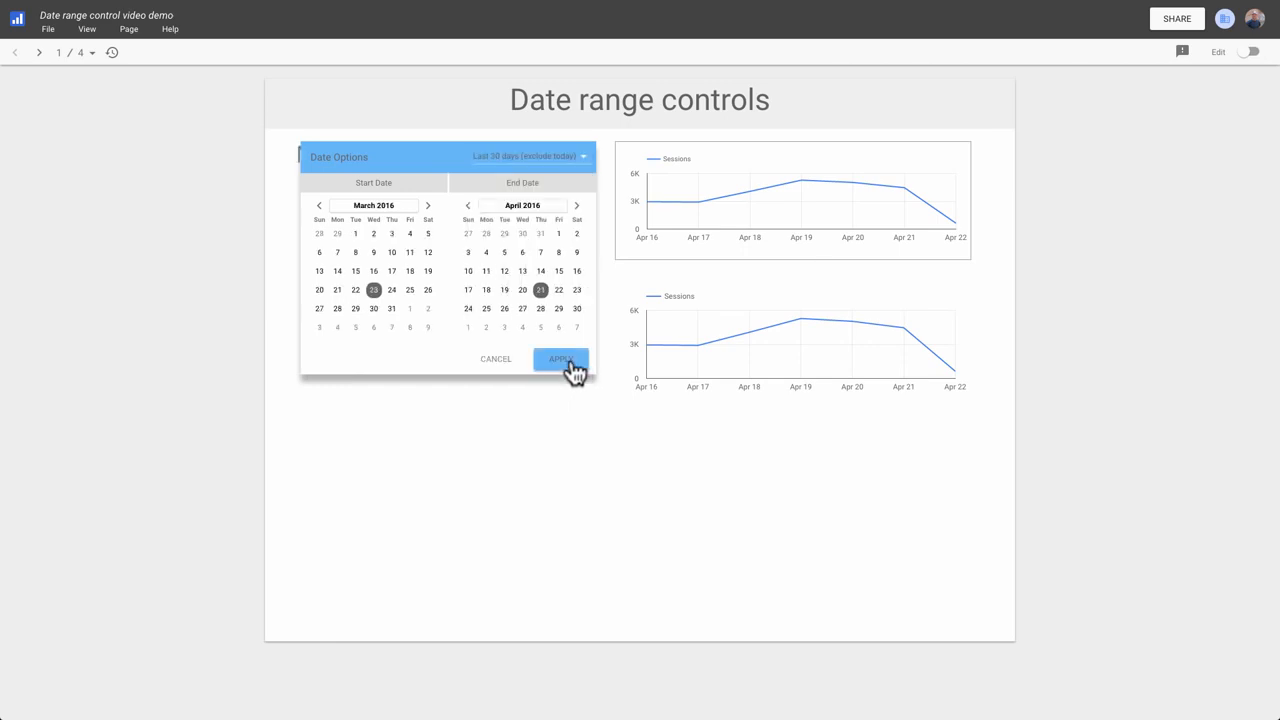